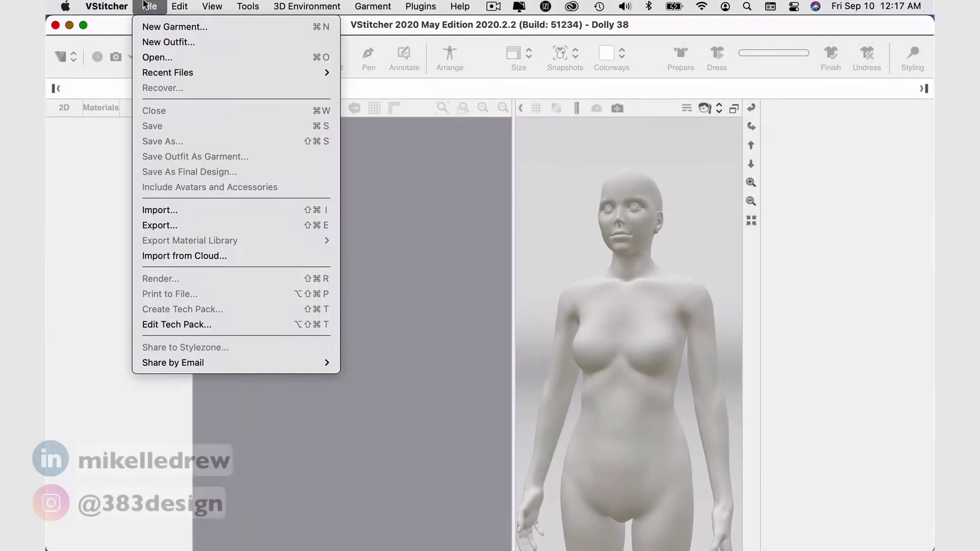
Download the "T-Shirt - Long Sleeve V-Neck" garment from the Browzwear cloud library and open it
left_click(161, 256)
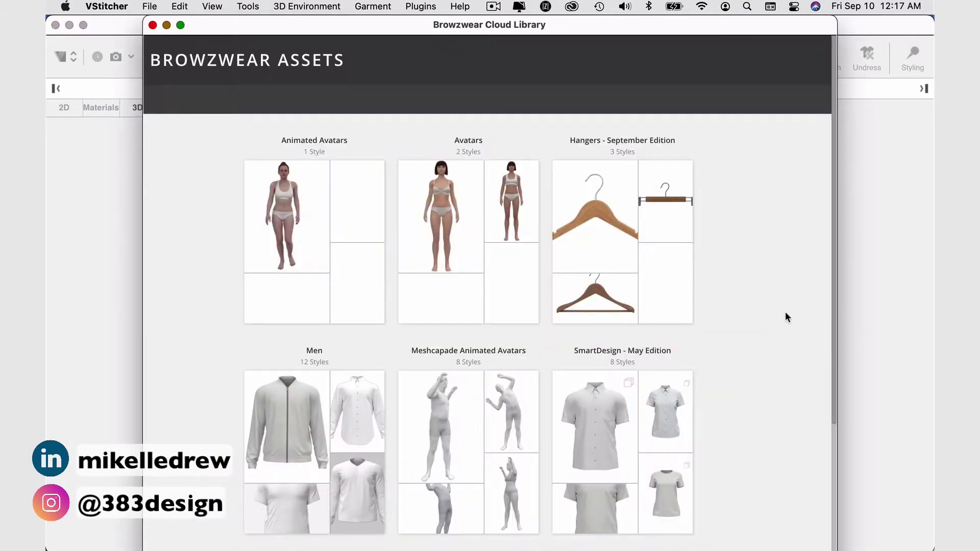
scroll(783, 312, "down", 5)
left_click(317, 420)
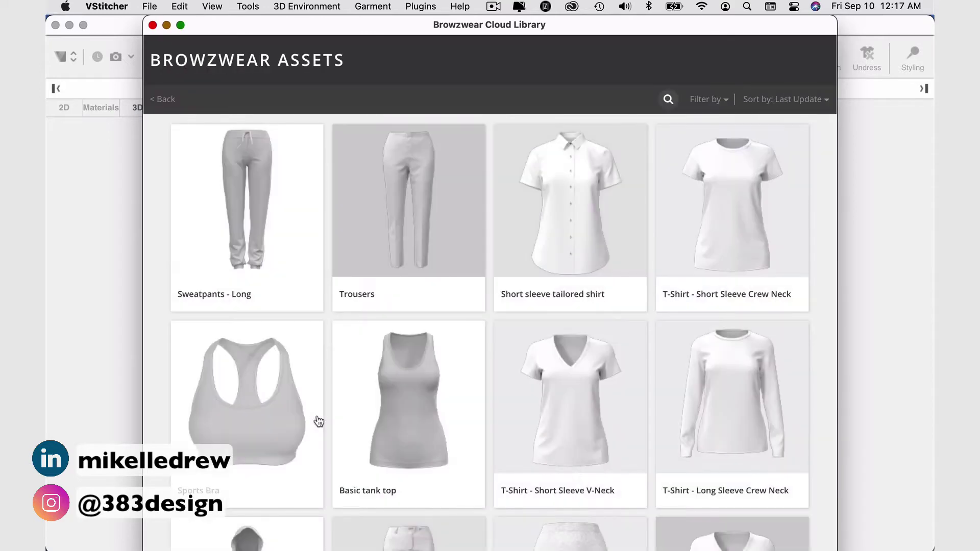
scroll(319, 422, "down", 2)
scroll(318, 421, "down", 3)
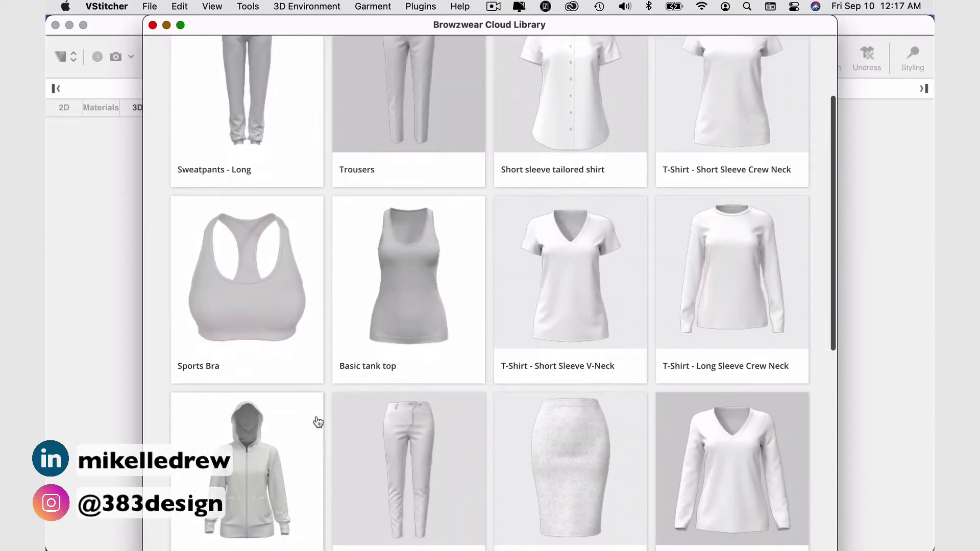
scroll(317, 422, "down", 1)
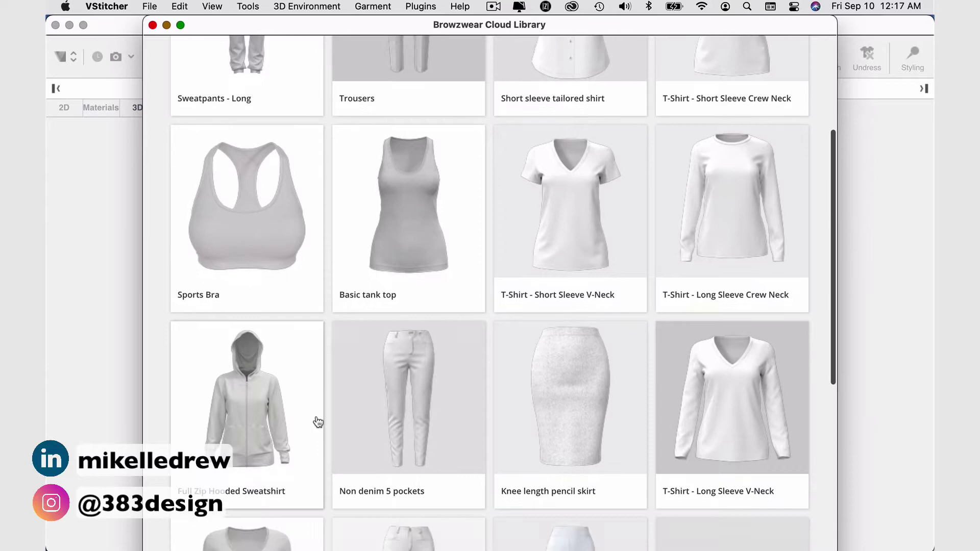
left_click(741, 403)
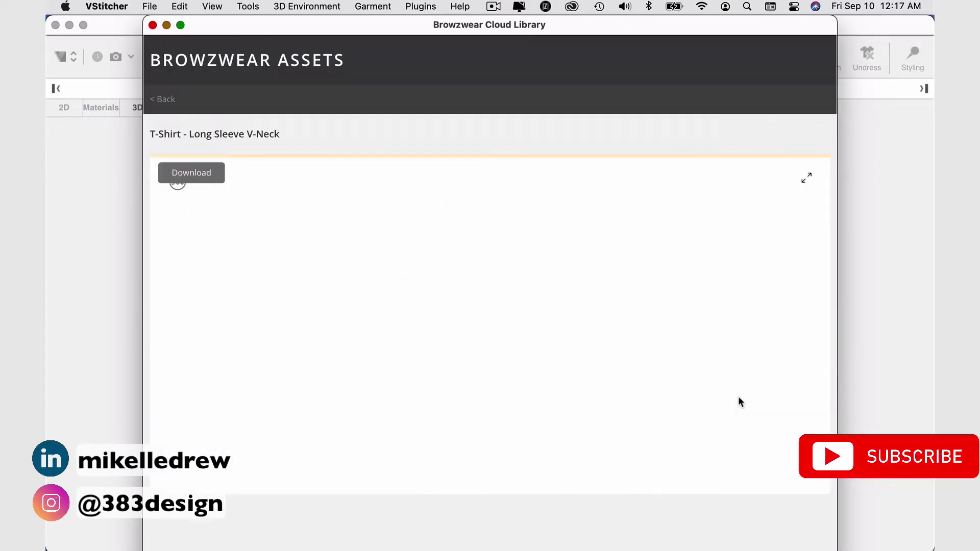
left_click(205, 176)
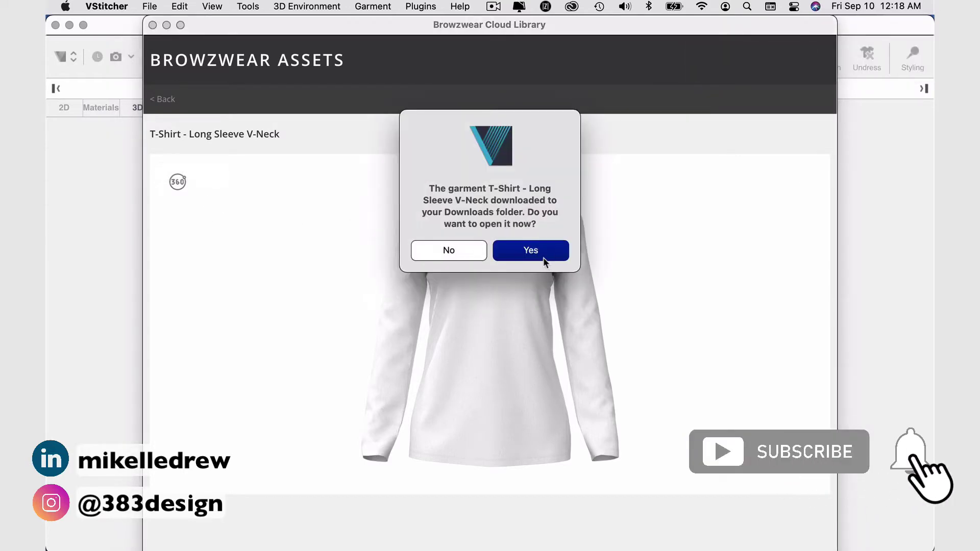
left_click(543, 253)
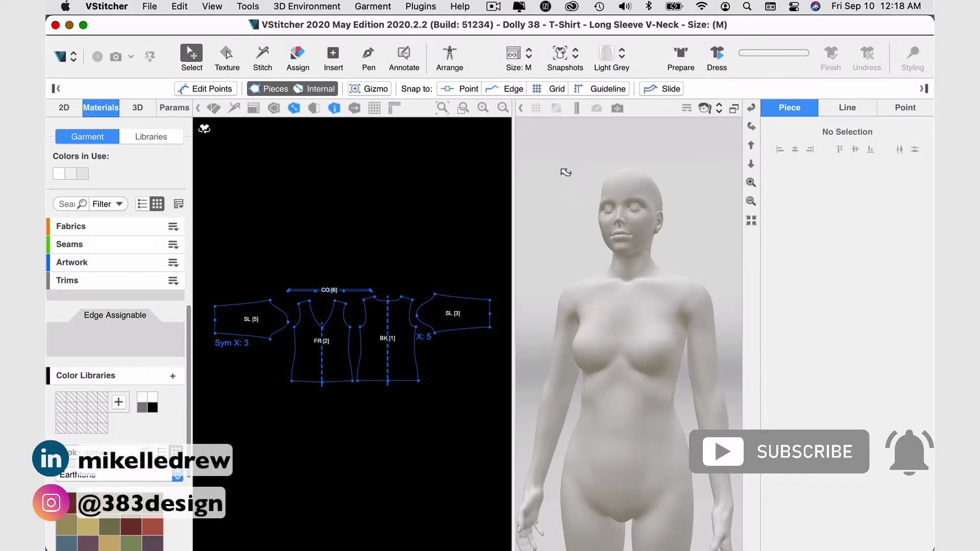
Load the first saved garment snapshot onto the avatar and widen the 2D pattern area
left_click(573, 53)
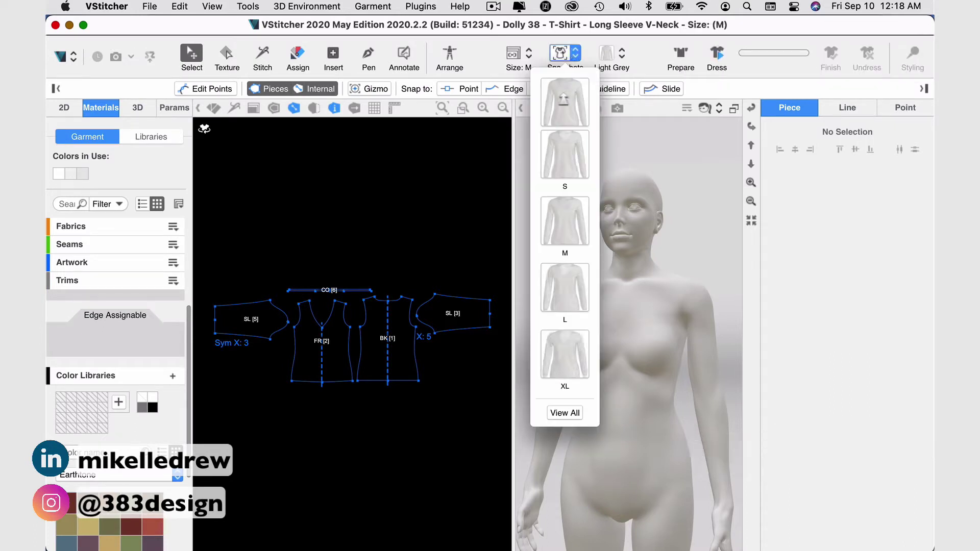
left_click(565, 105)
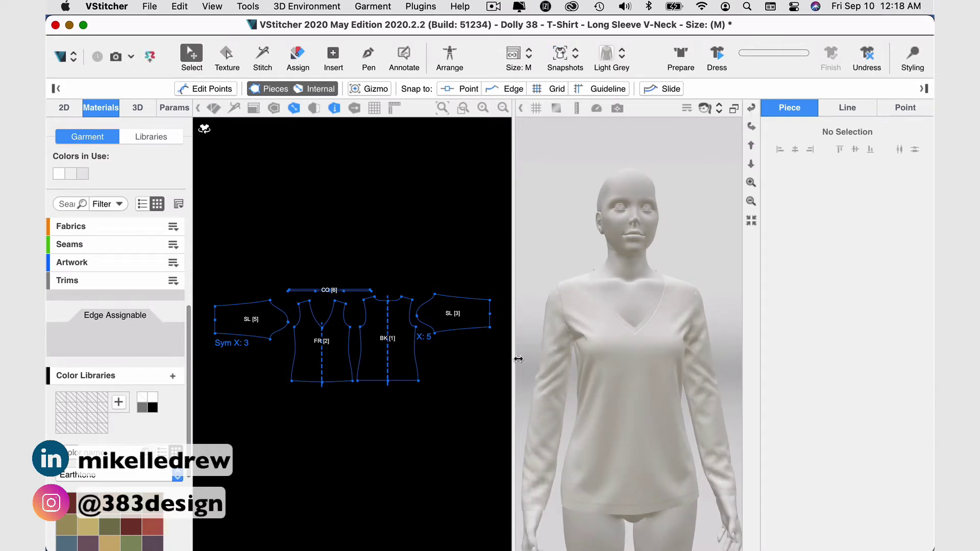
left_click_drag(514, 360, 544, 367)
Examine the length of the lower long edge on sleeve piece SL [3]
scroll(428, 377, "up", 3)
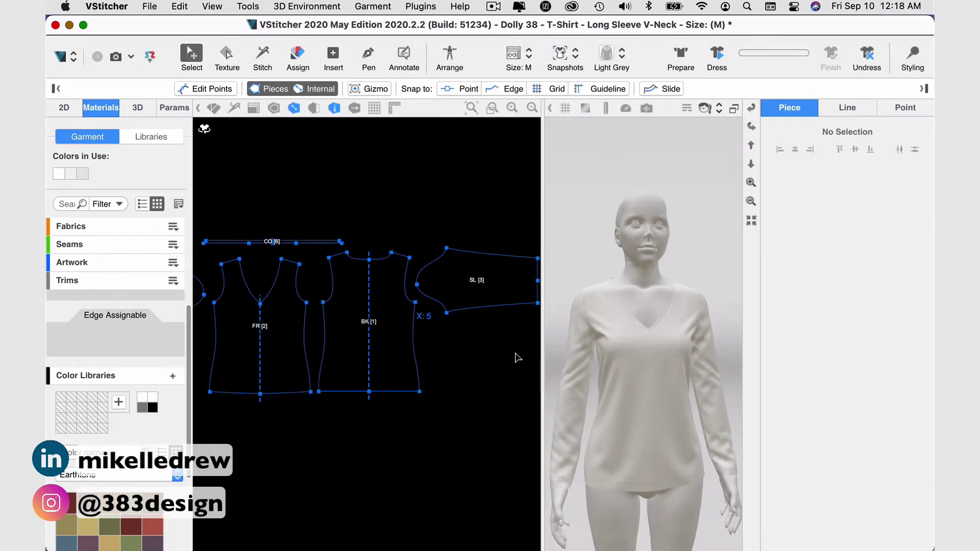
scroll(518, 359, "up", 5)
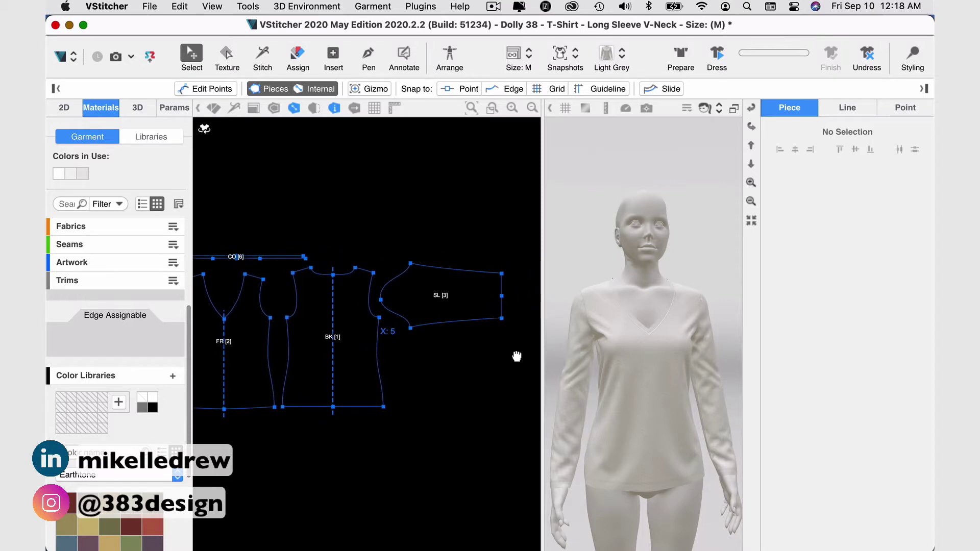
scroll(519, 360, "up", 1)
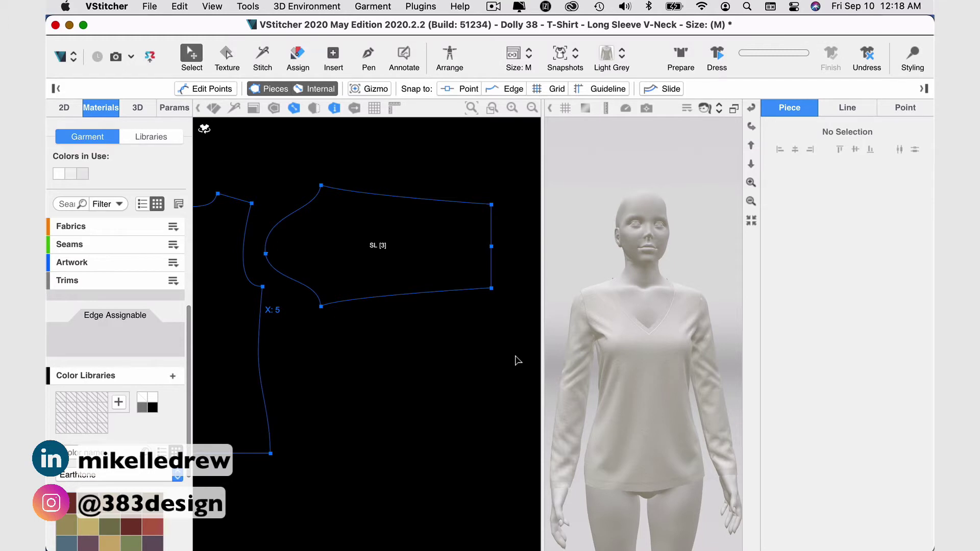
left_click(431, 295)
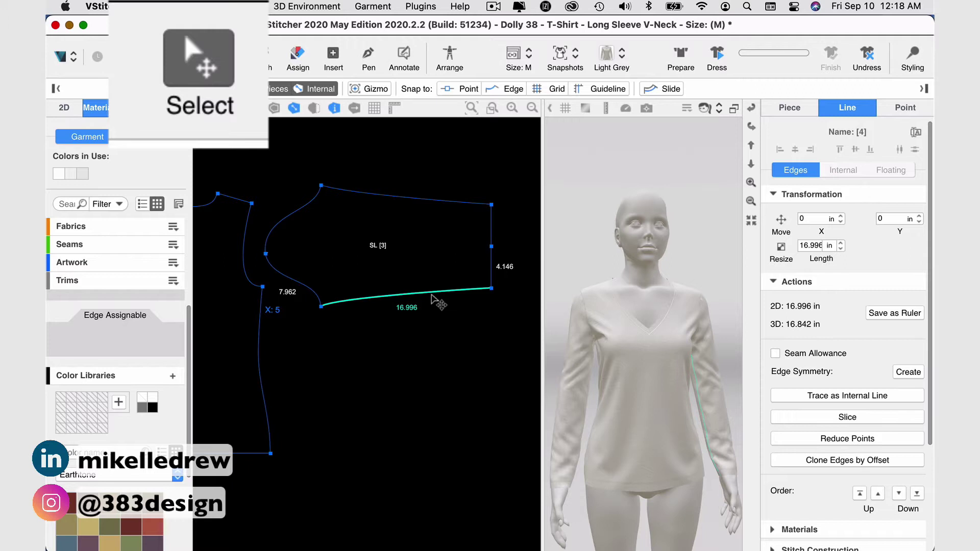
left_click(433, 299)
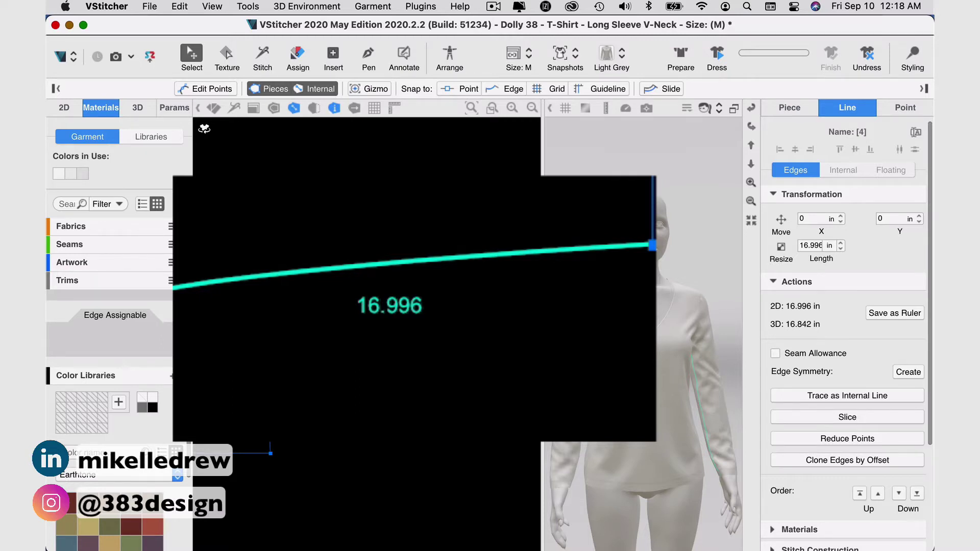
left_click(465, 346)
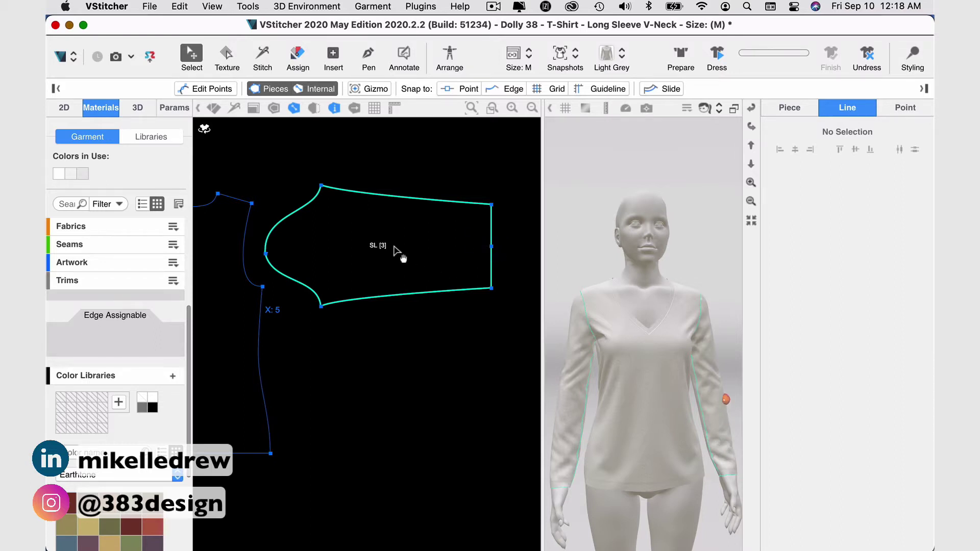
Enable point editing and delete the middle point on the hem edge of sleeve SL [3]
left_click(223, 88)
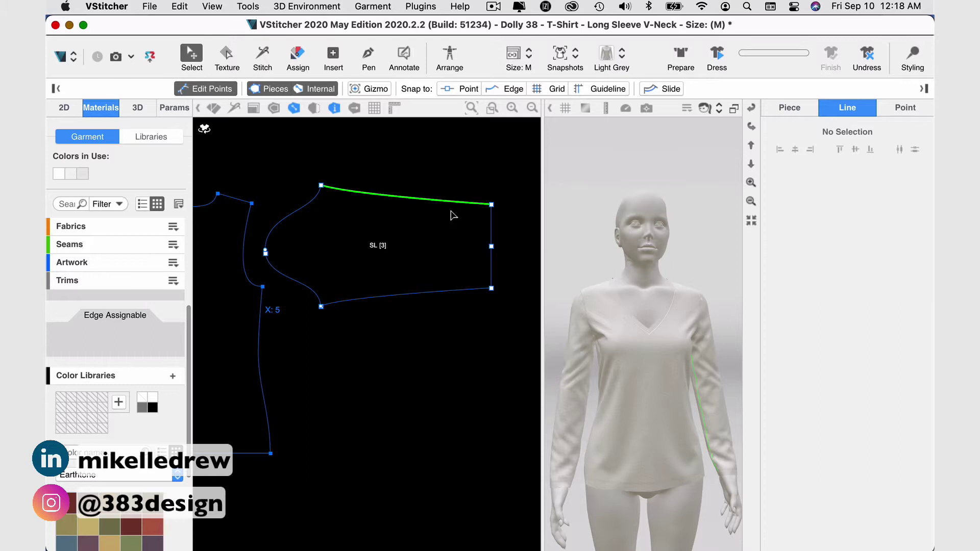
left_click(491, 247)
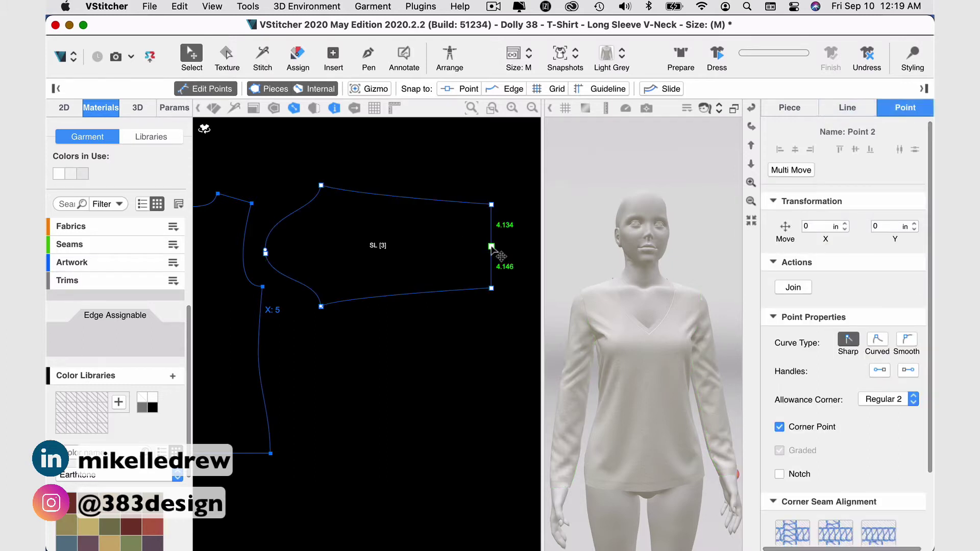
key("Delete")
Shorten sleeve SL [3] by moving its two hem corner points -4.25 in along X, and check the fit on the avatar
left_click(491, 205)
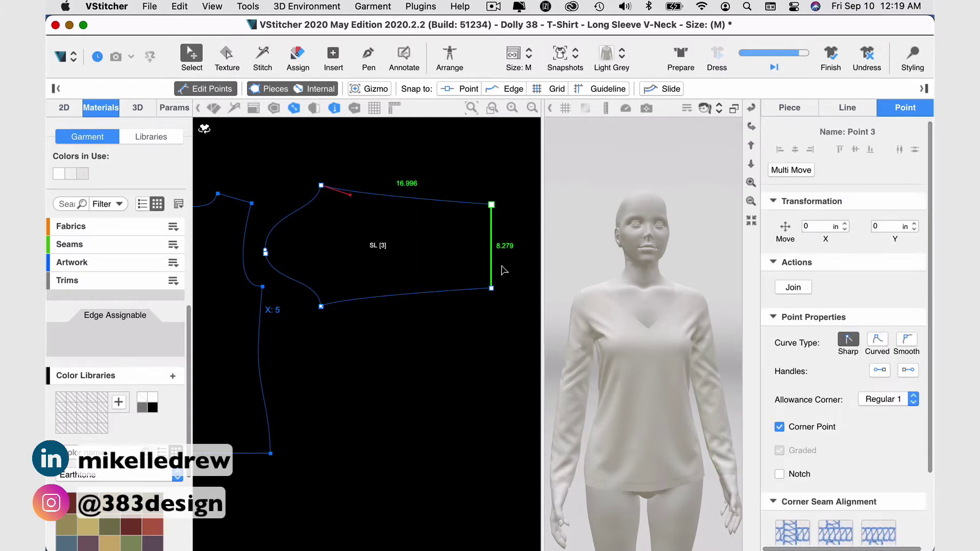
left_click(491, 288, "shift")
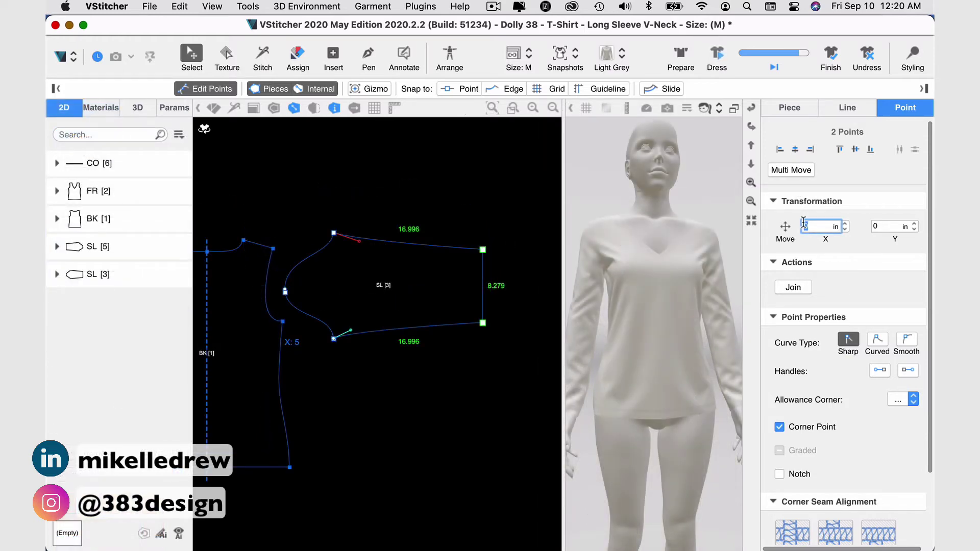
type("-4.25")
key("Return")
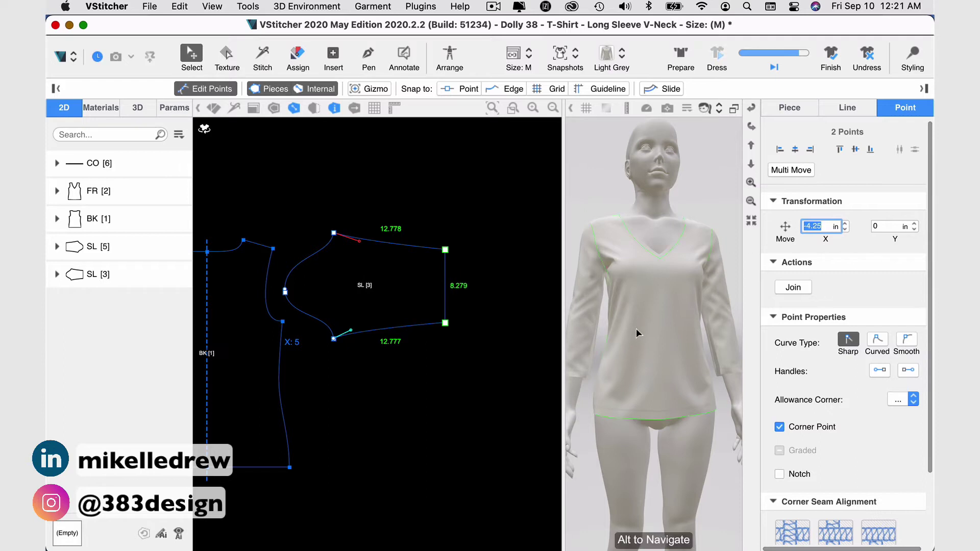
left_click_drag(563, 300, 529, 300)
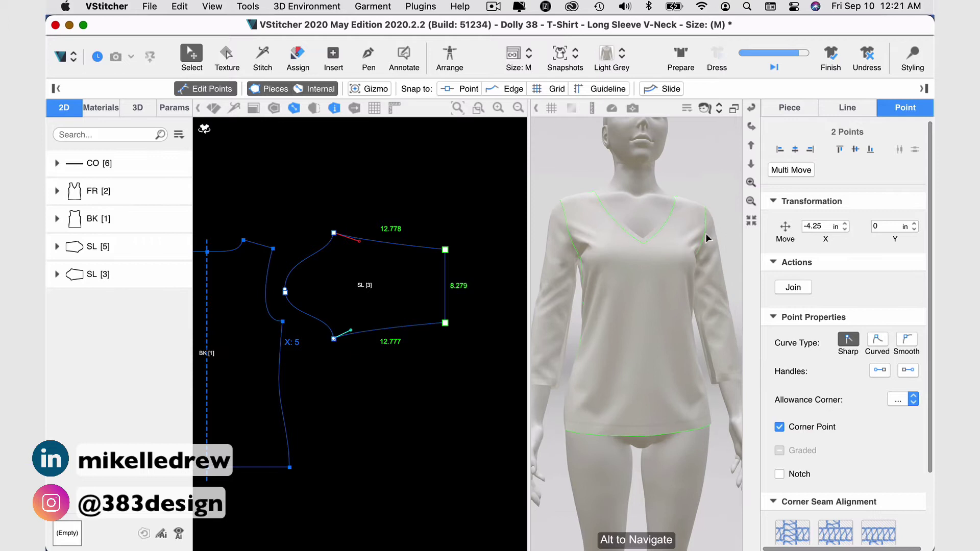
left_click(751, 201)
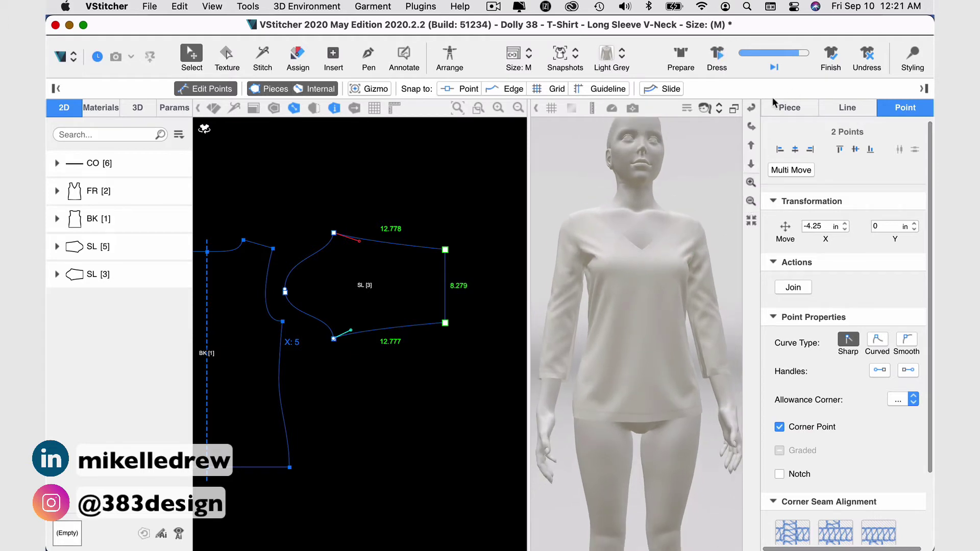
left_click(751, 127)
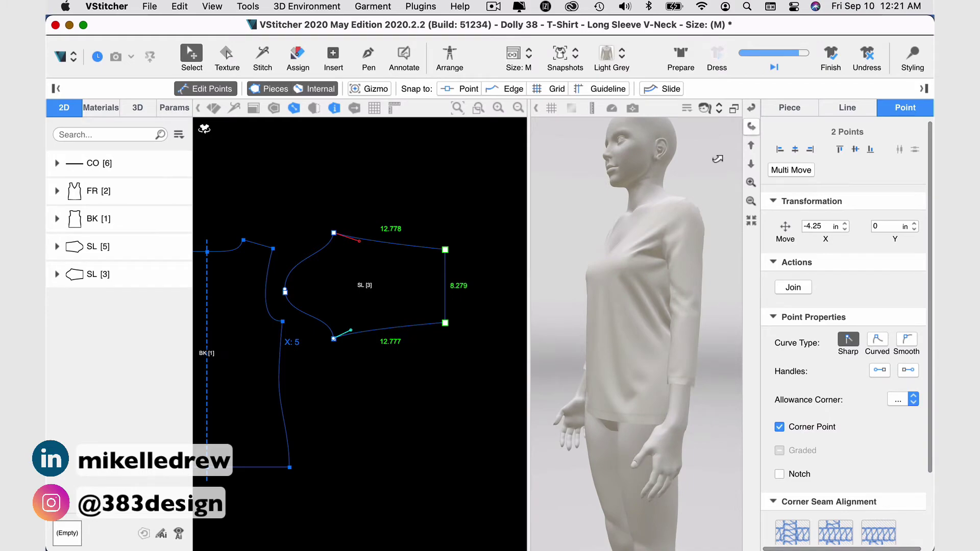
left_click(471, 411)
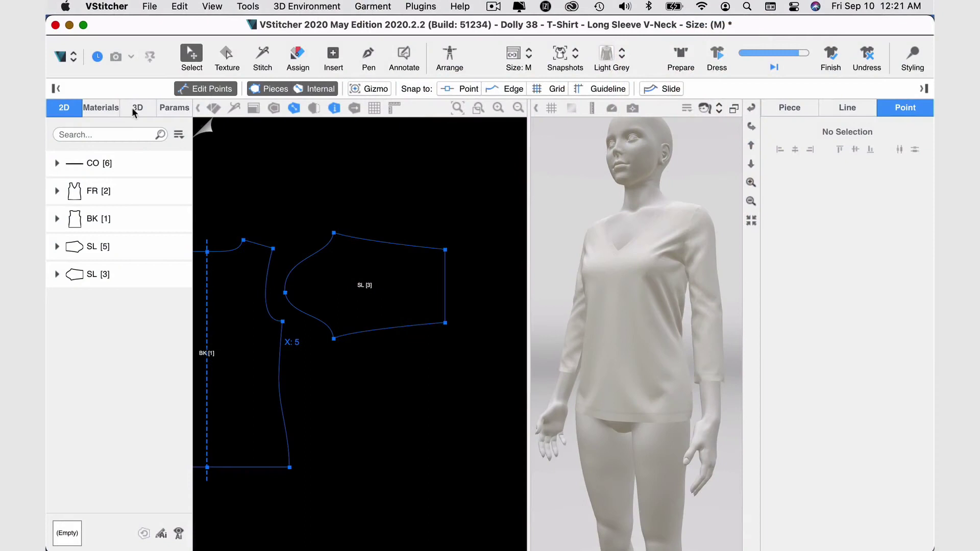
Import the Earthtone.ase file from the Desktop as a color library and browse its swatches
left_click(100, 109)
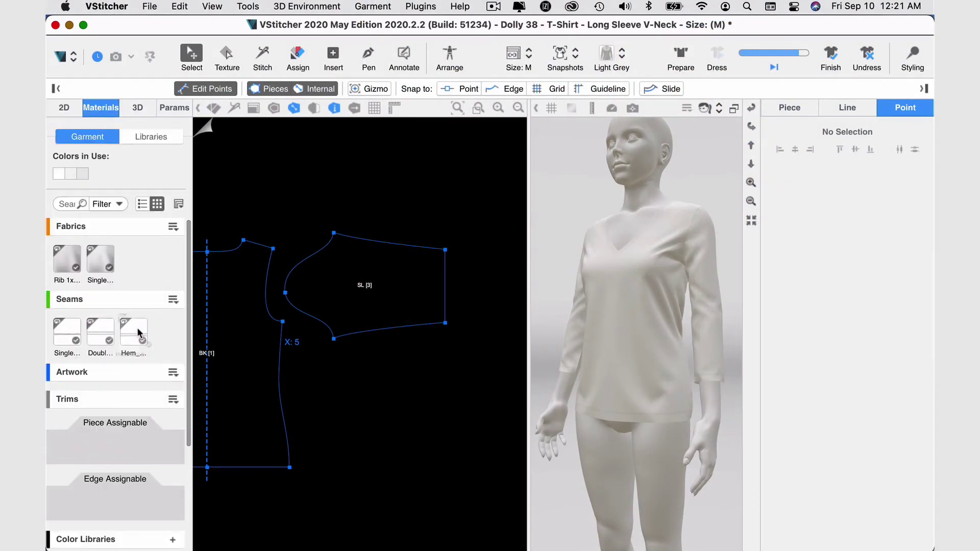
scroll(137, 332, "down", 5)
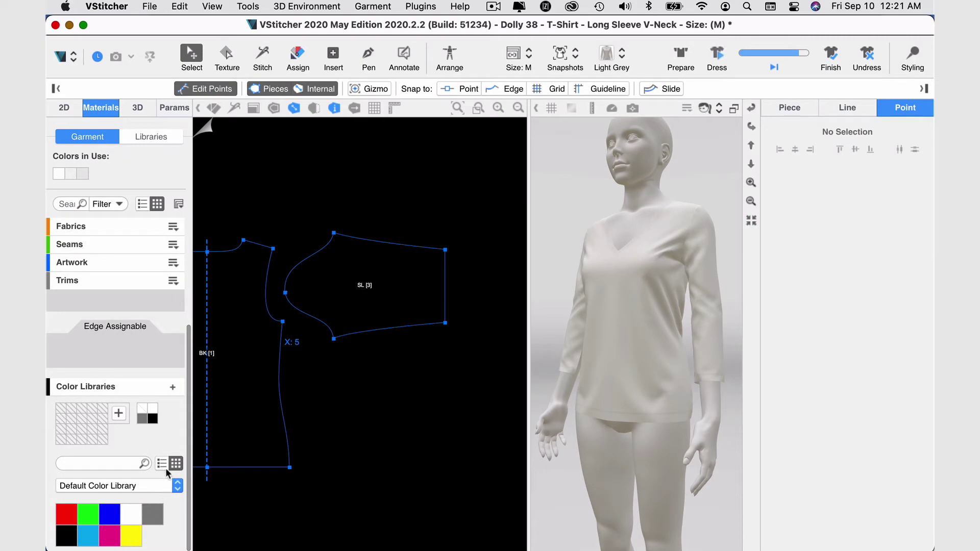
left_click(173, 388)
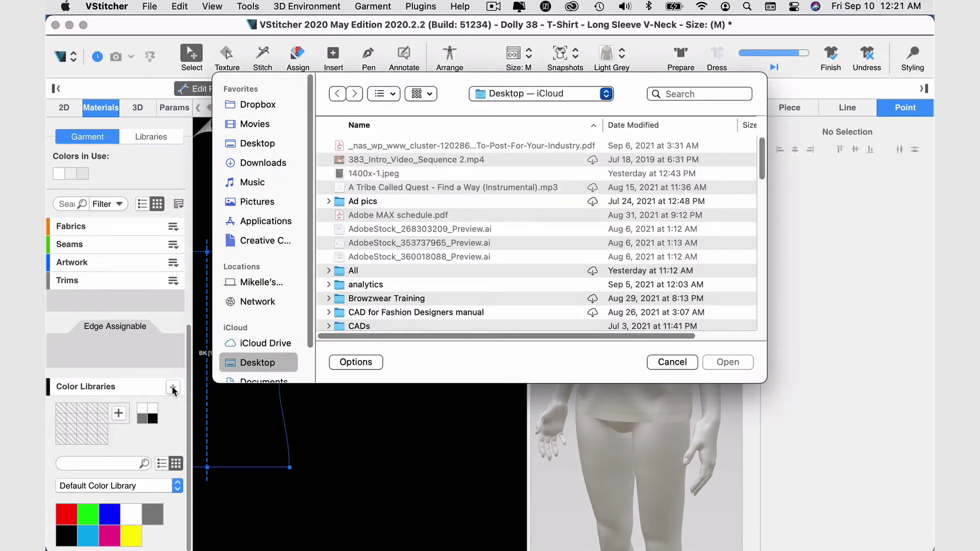
scroll(364, 163, "down", 10)
left_click(364, 158)
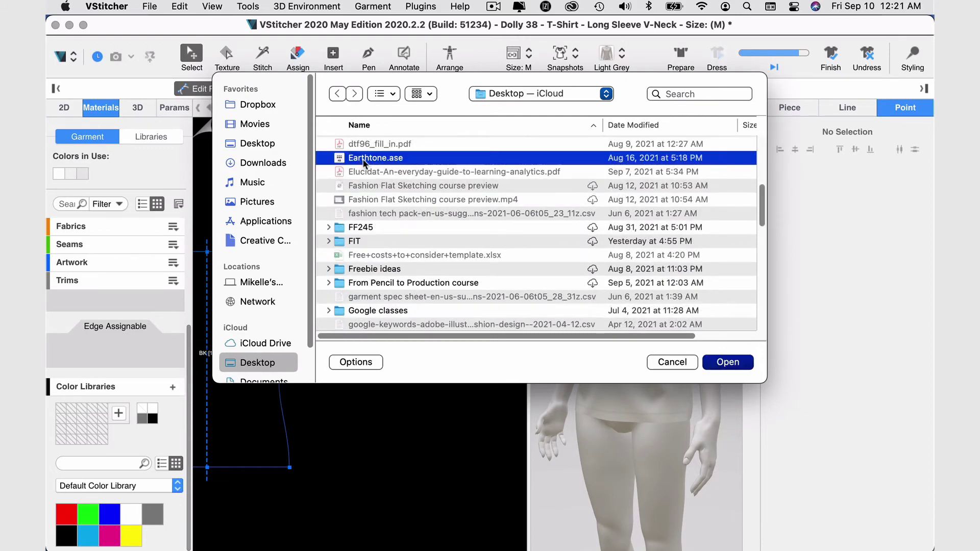
left_click(730, 364)
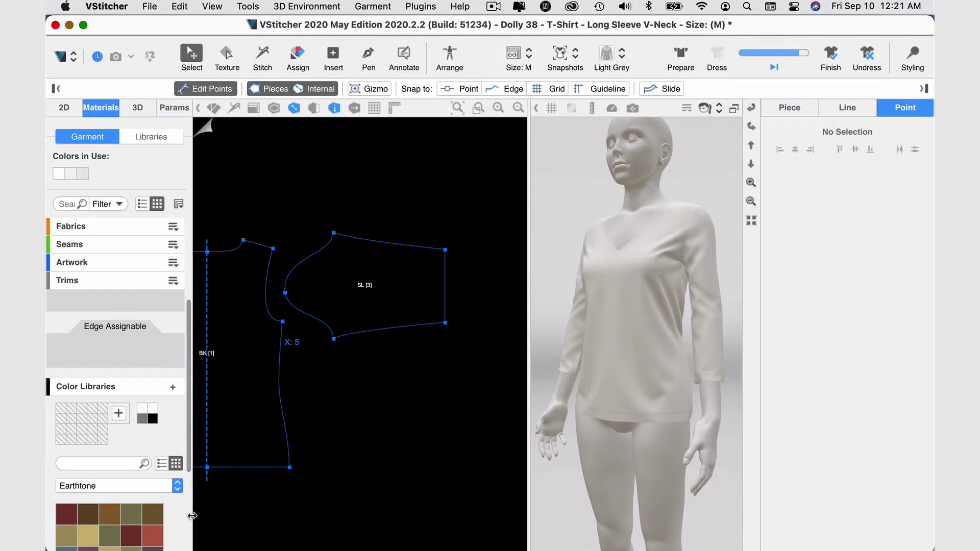
scroll(177, 523, "down", 3)
scroll(178, 524, "up", 2)
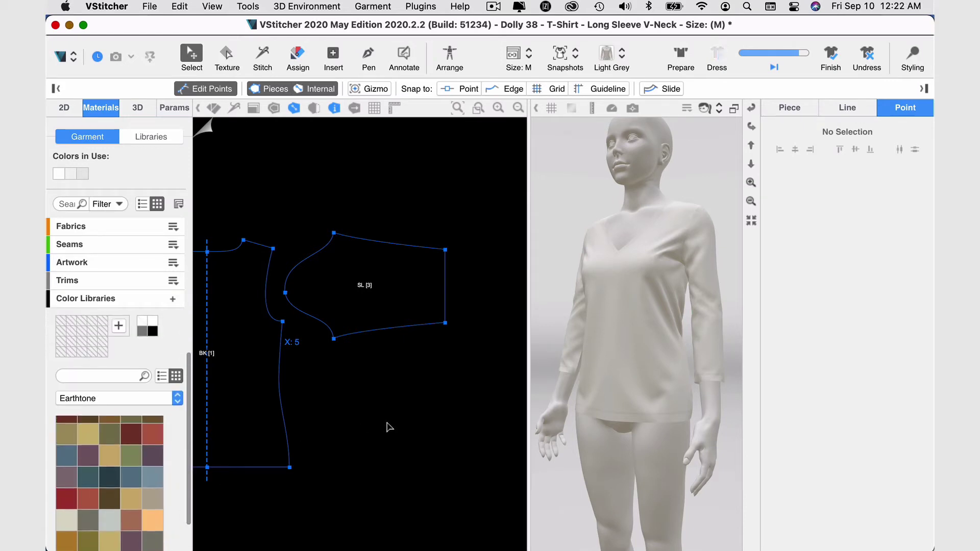
Apply the dark teal Earthtone swatch to the front piece and replace the old Single Jersey fabric with the new one on all elements
scroll(384, 420, "right", 2)
scroll(385, 426, "left", 2)
scroll(384, 422, "left", 3)
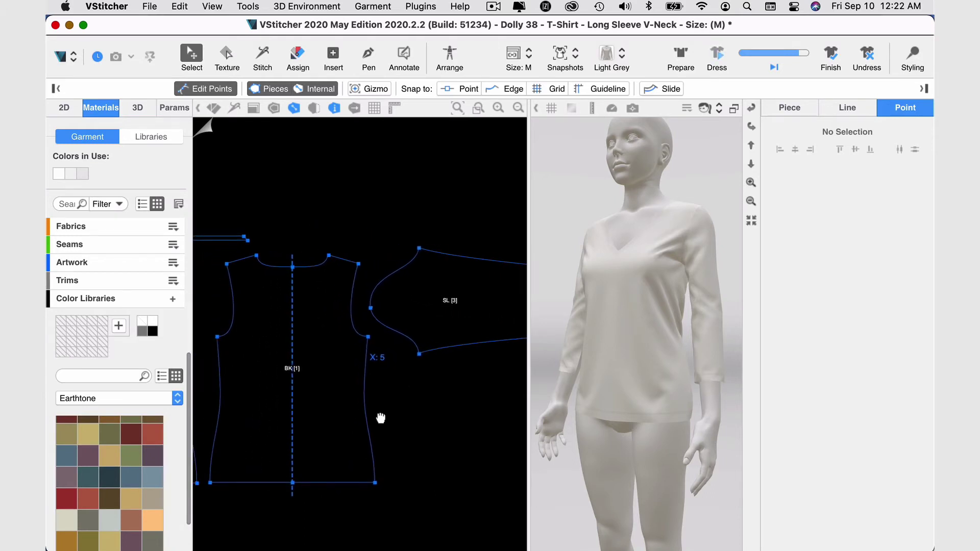
middle_click_drag(372, 418, 386, 422)
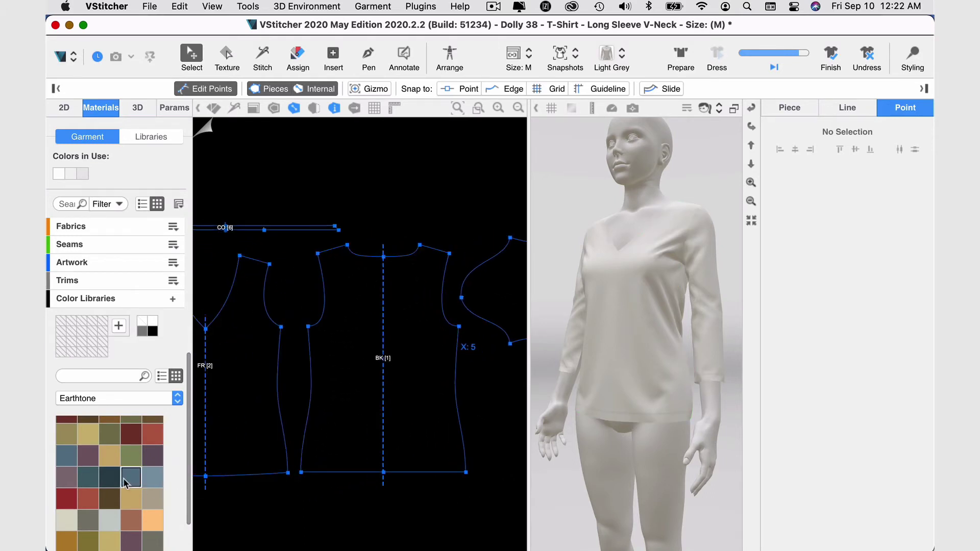
left_click_drag(90, 479, 238, 407)
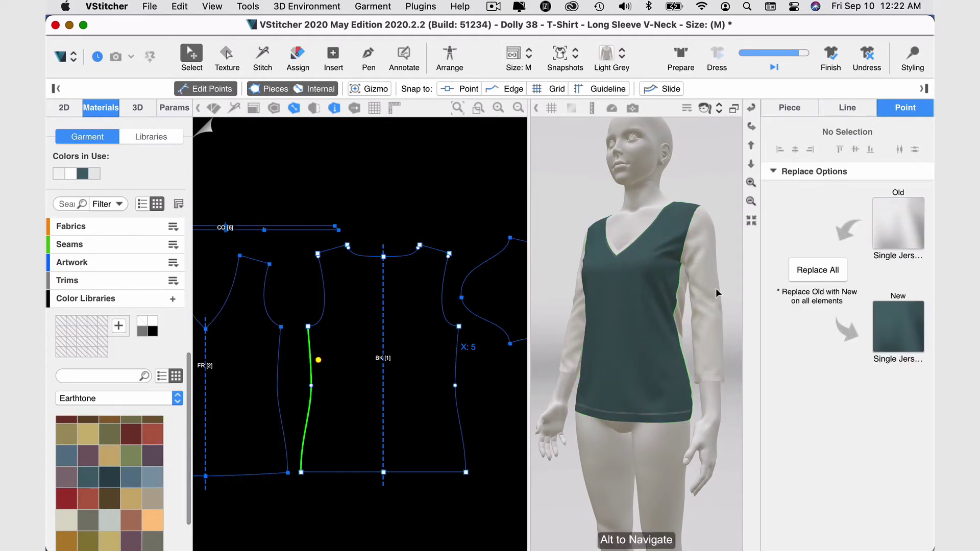
left_click(817, 274)
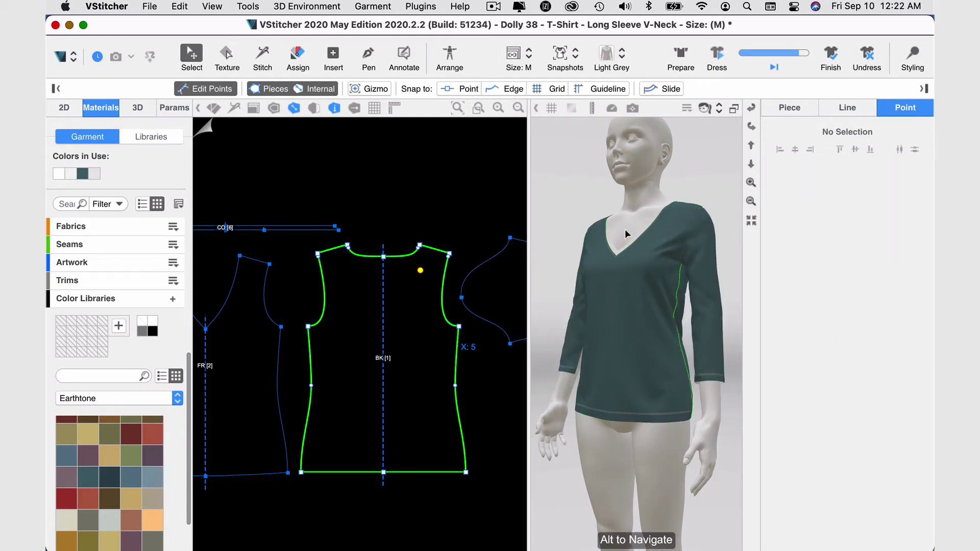
Apply the dark teal Earthtone swatch to the neckband along the V-neckline
scroll(626, 233, "up", 5)
scroll(626, 234, "down", 2)
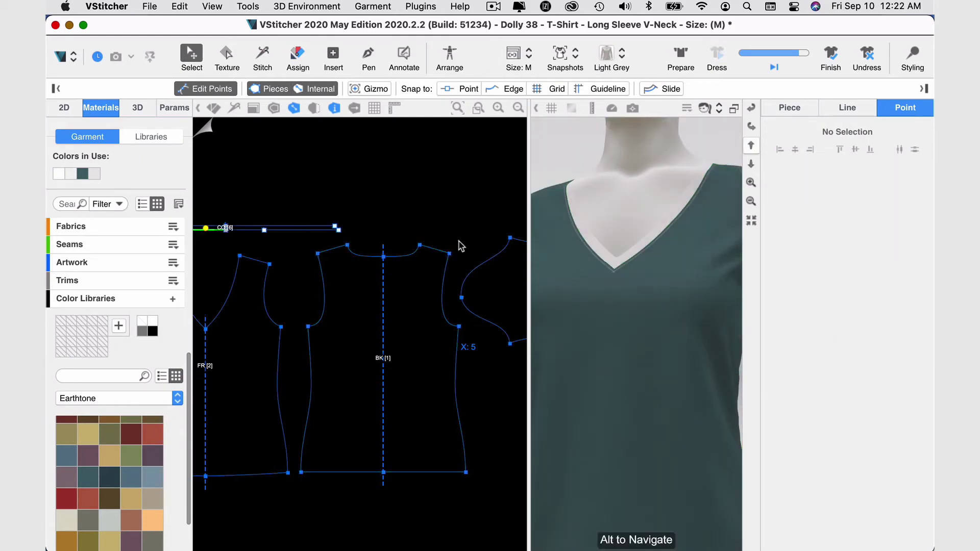
left_click(259, 274)
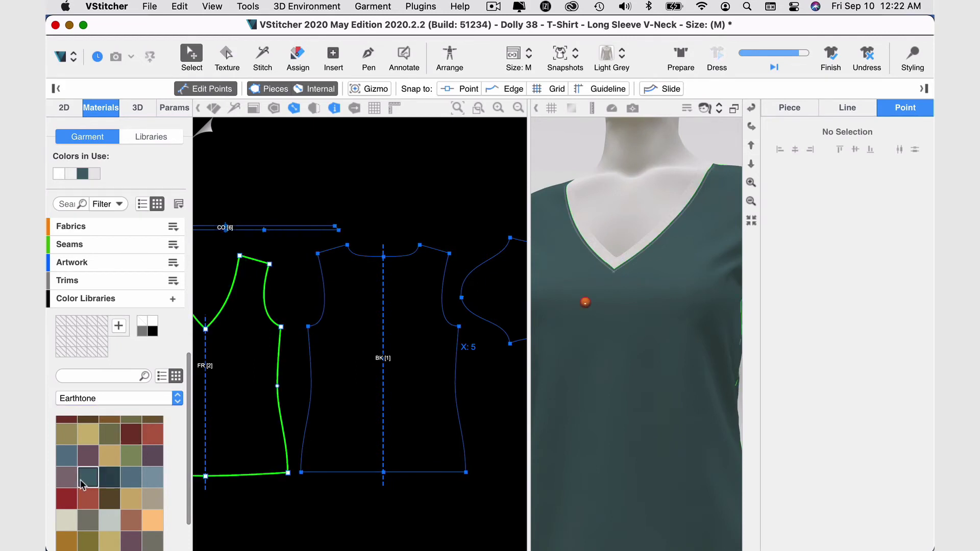
left_click_drag(80, 480, 274, 230)
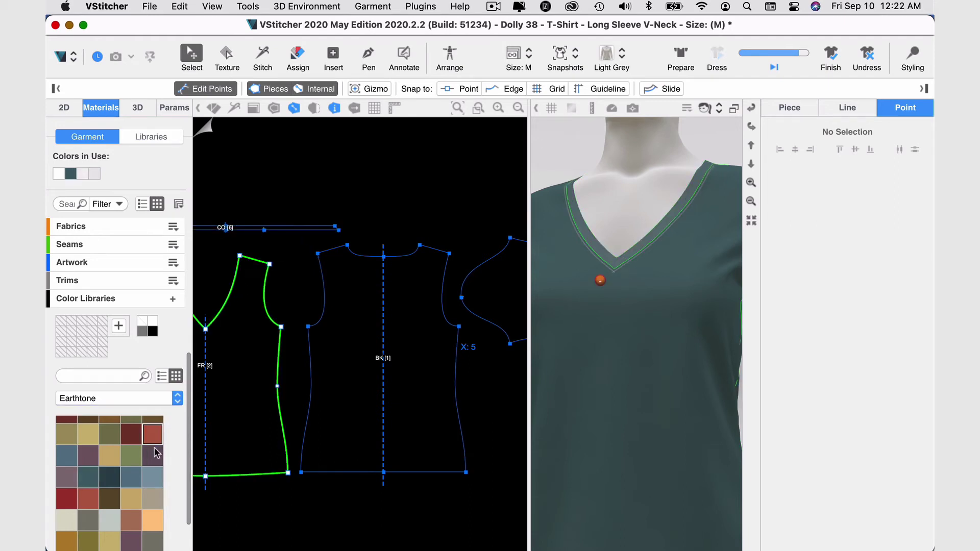
left_click_drag(109, 470, 259, 229)
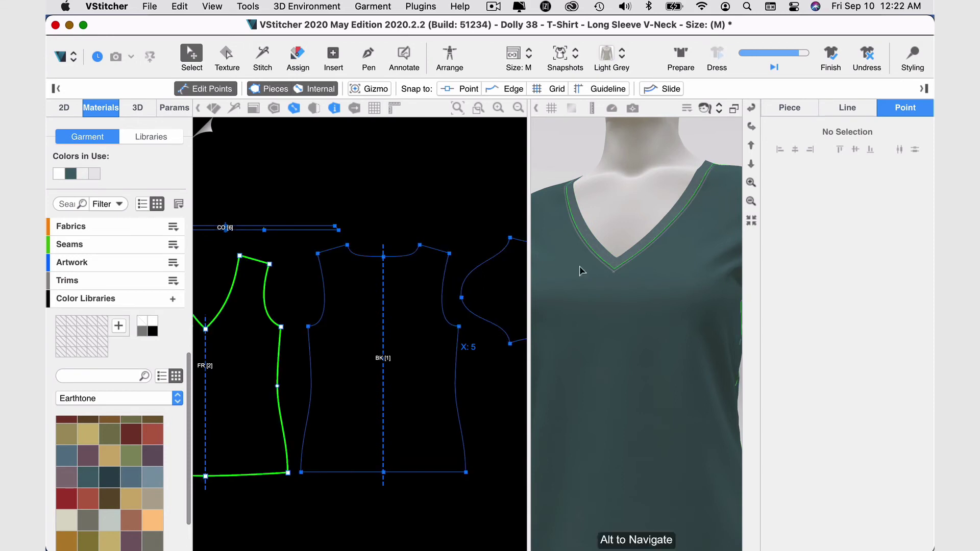
Recolor the Single Needle seam's thread with the slate blue Earthtone swatch C=34 M=0 Y=0 K=60
scroll(630, 272, "up", 2)
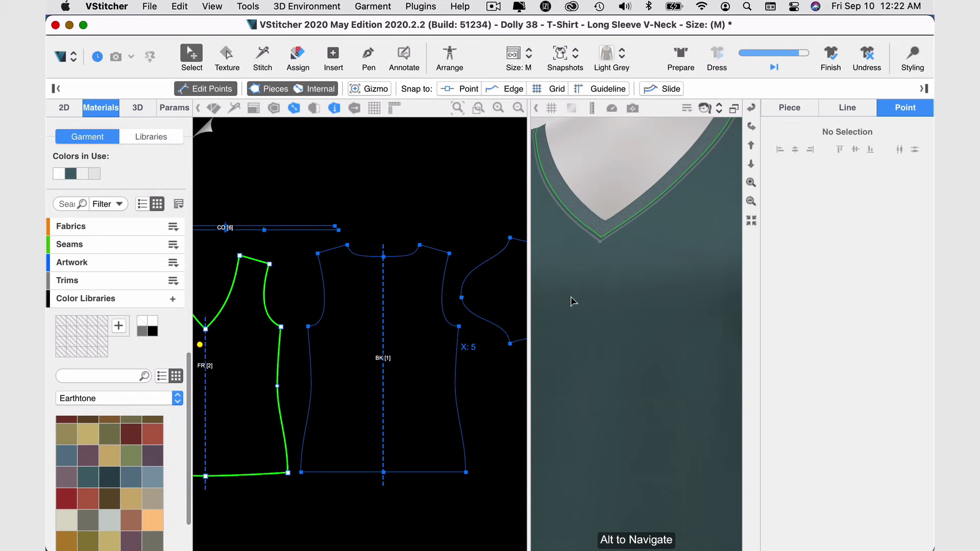
left_click(70, 245)
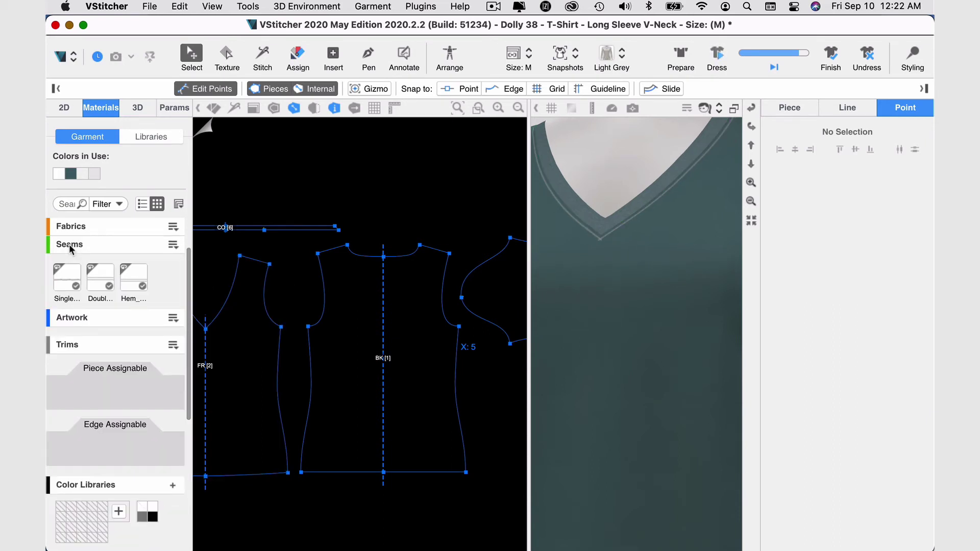
mouse_move(58, 283)
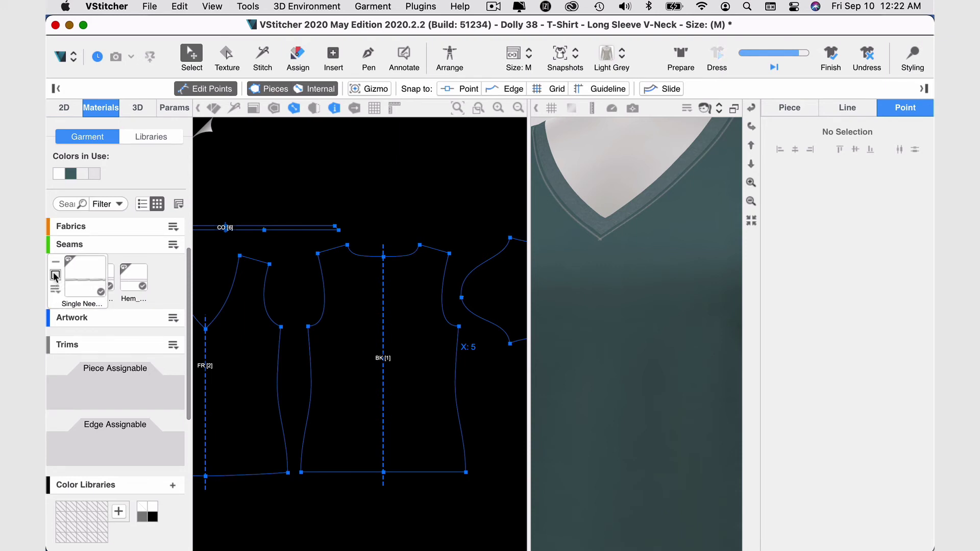
left_click(55, 276)
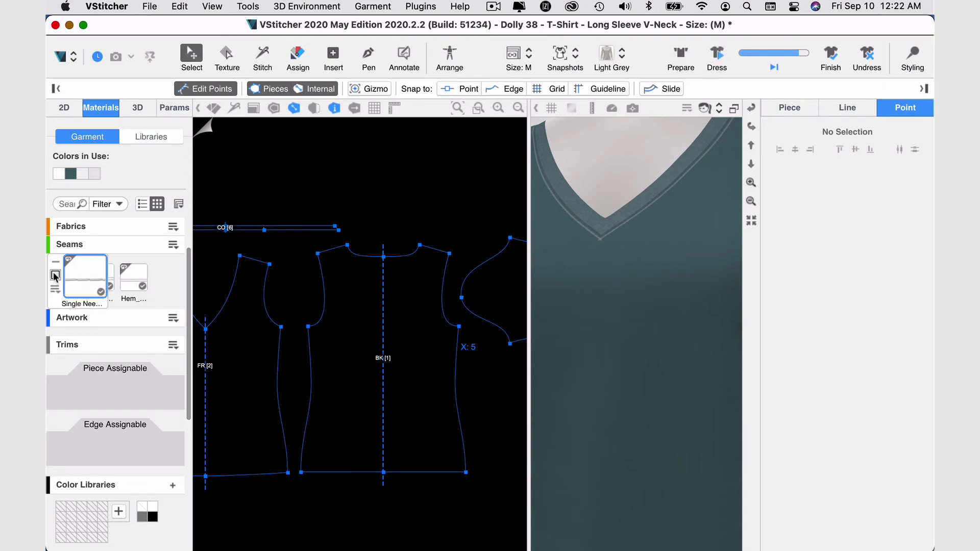
left_click(56, 276)
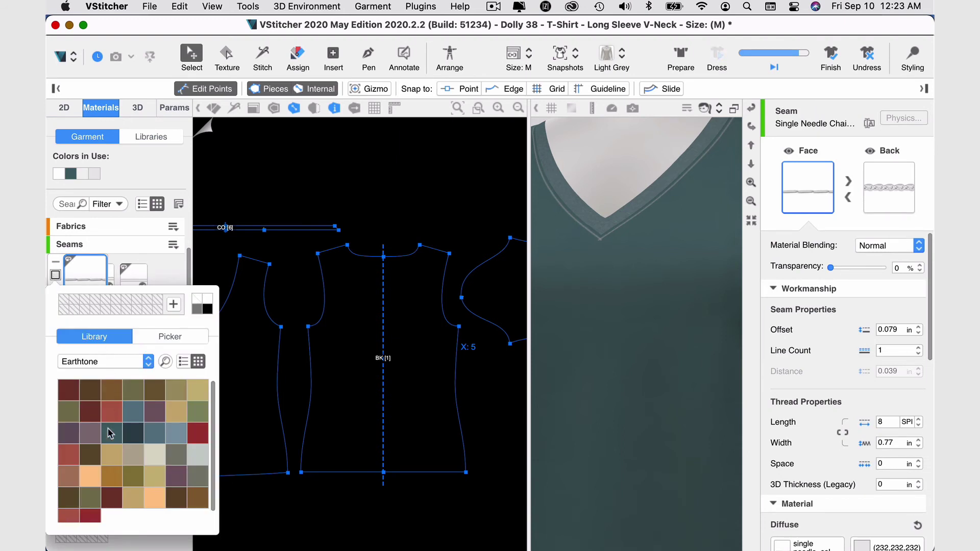
left_click(156, 433)
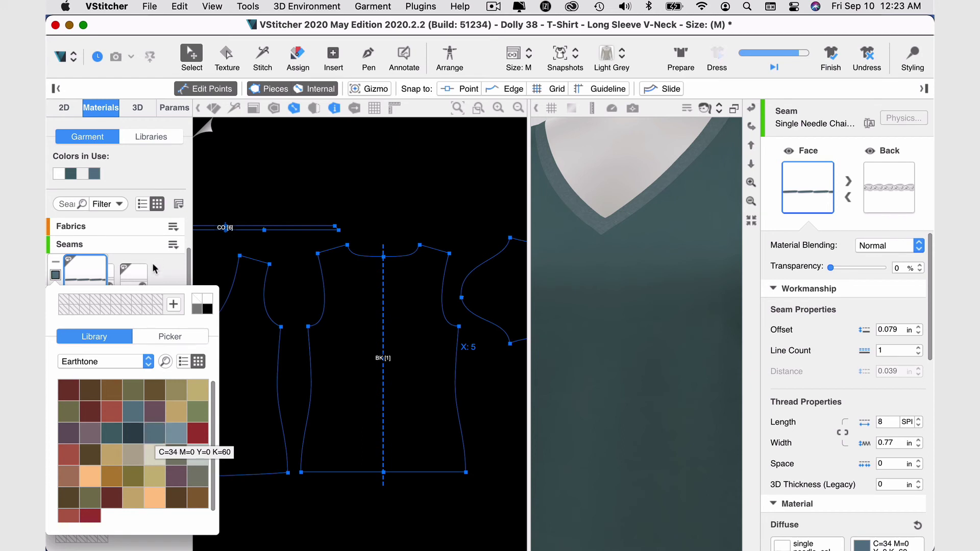
Recolor the Double Needle and Hem_Double Needle seams with the same slate blue Earthtone swatch and check the whole garment on the avatar
left_click(123, 278)
mouse_move(123, 295)
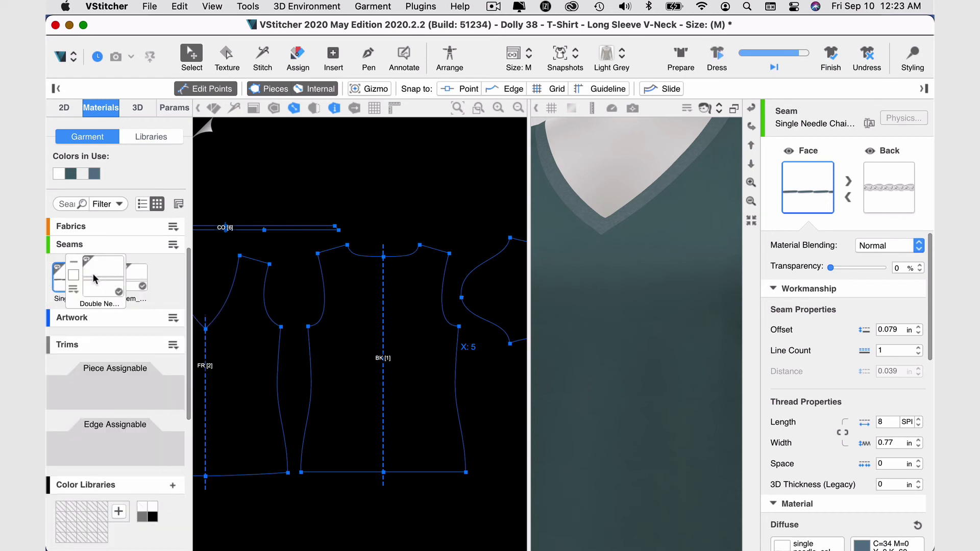
left_click(73, 275)
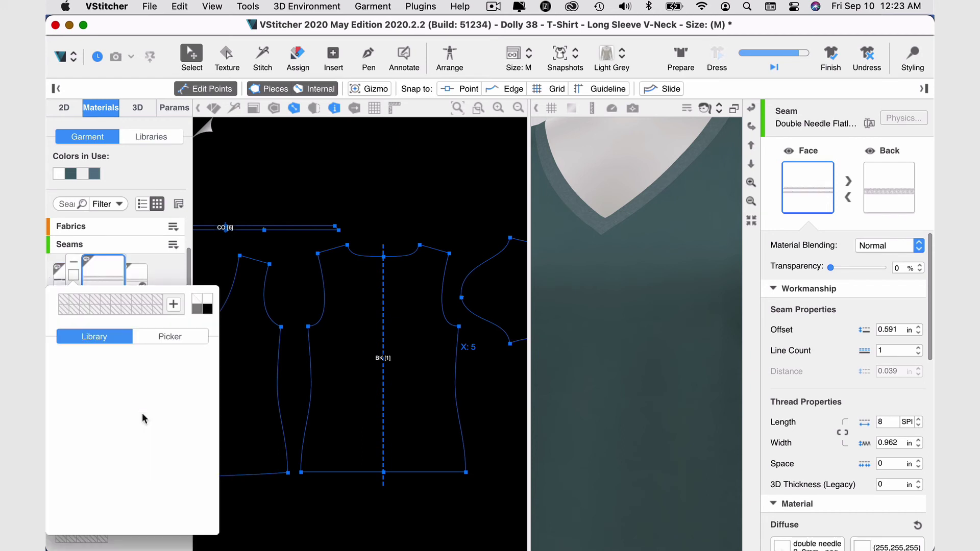
left_click(155, 433)
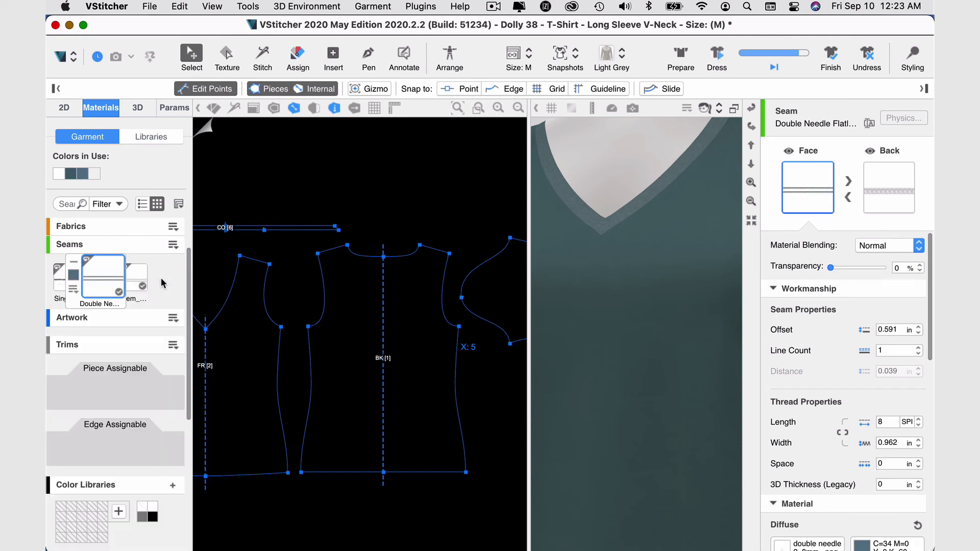
left_click(139, 274)
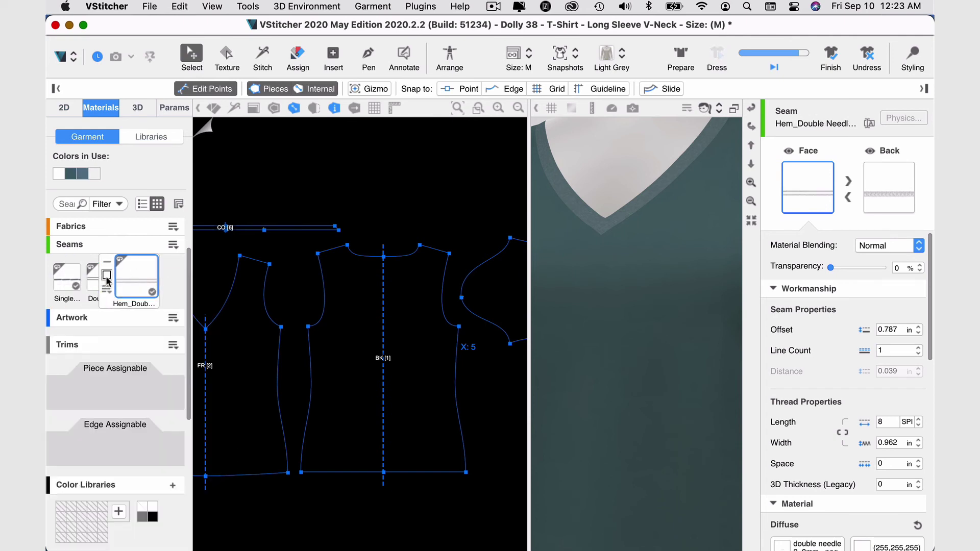
left_click(107, 275)
left_click(749, 201)
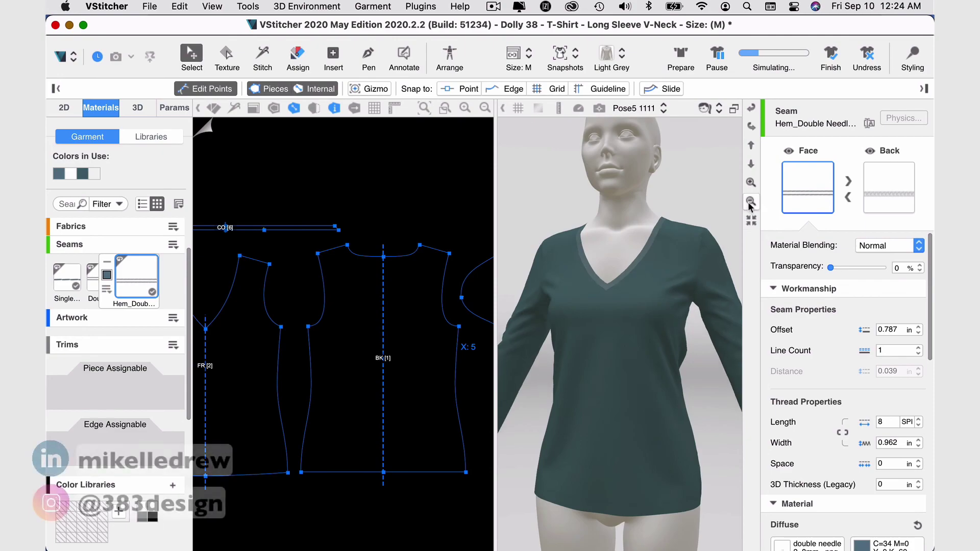